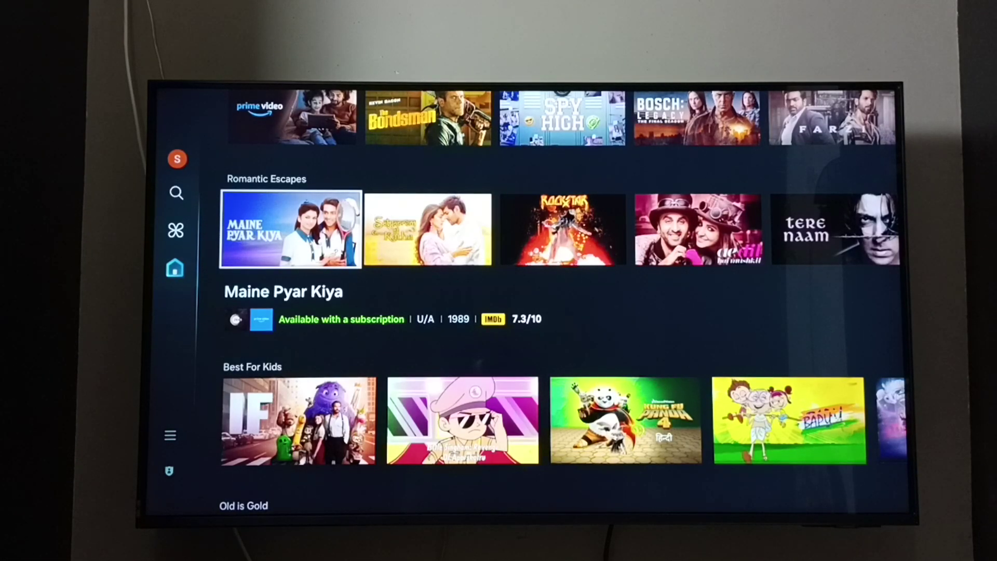
- Open All Settings from the home screen side menu
key(Left)
key(Down)
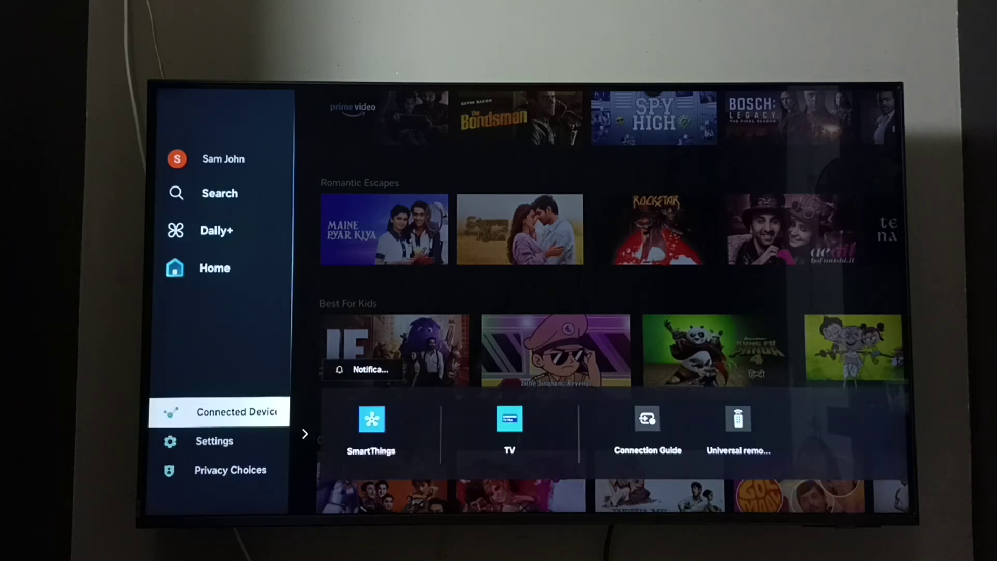
key(Down)
key(Return)
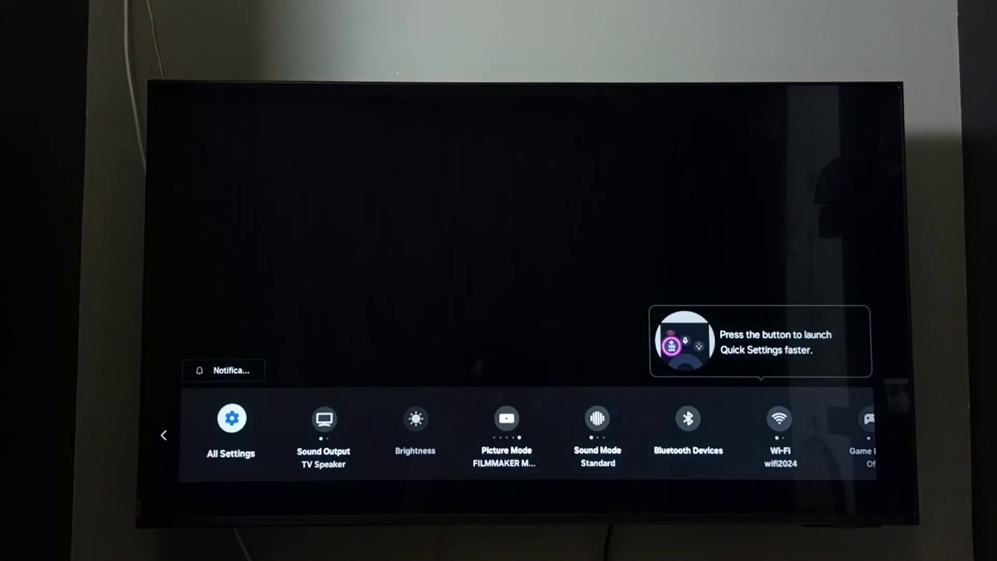
key(Return)
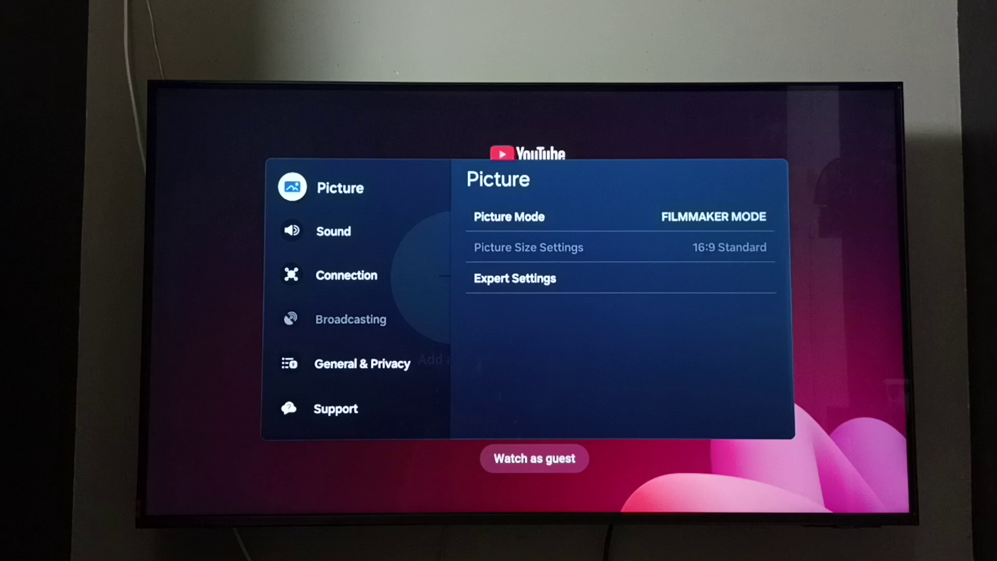
- Go to Connection > Network and open Network Status for wifi2024
key(Down)
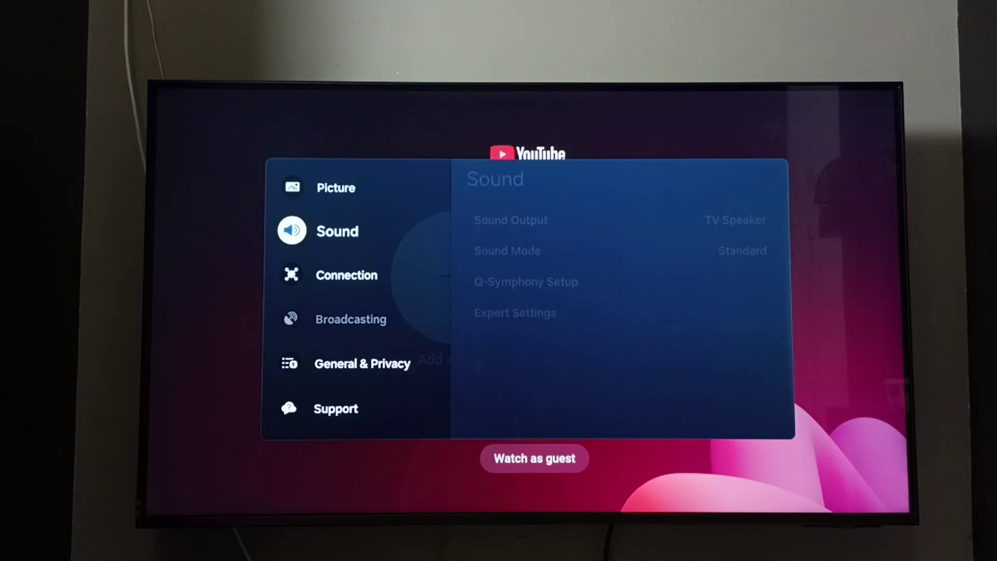
key(Down)
key(Right)
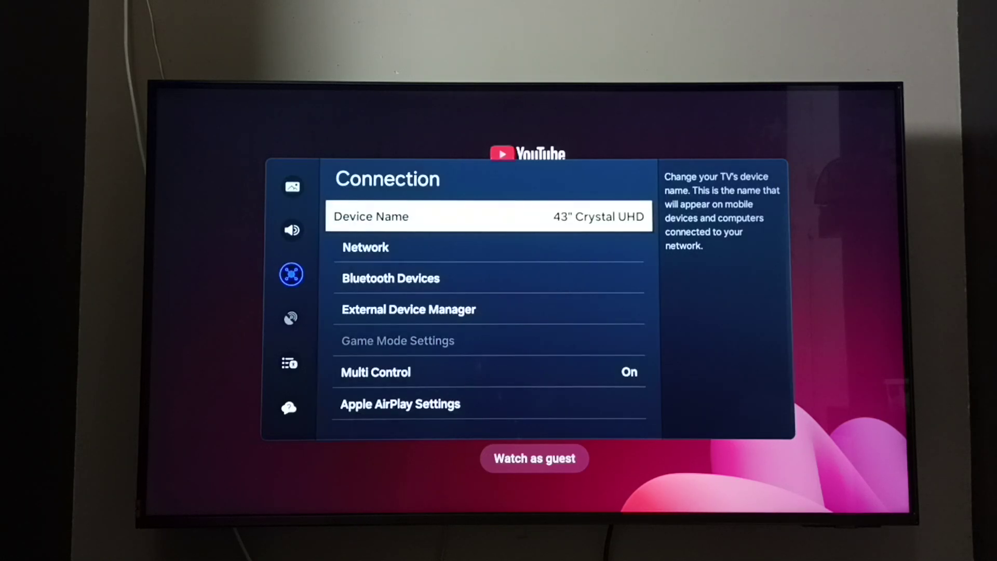
key(Down)
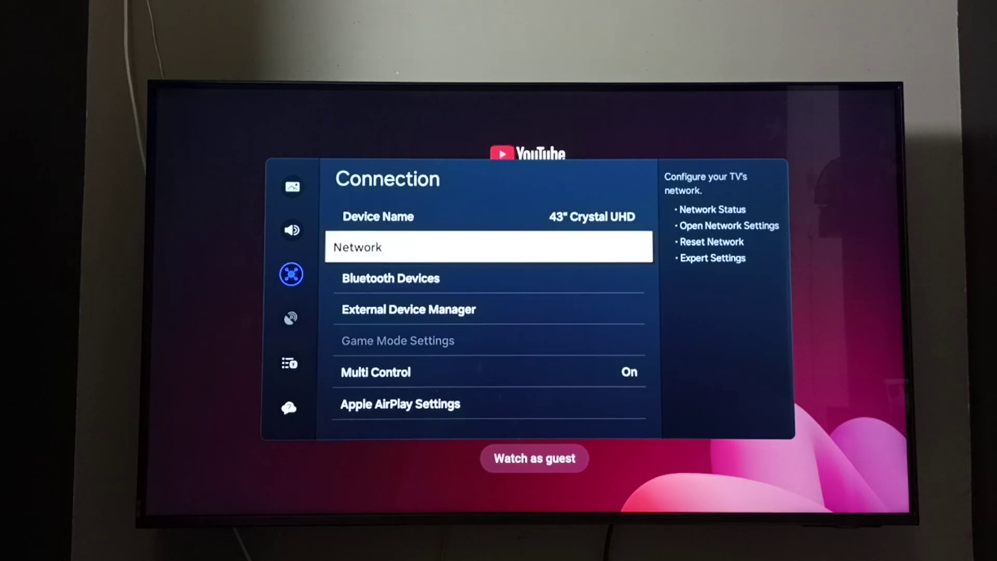
key(Return)
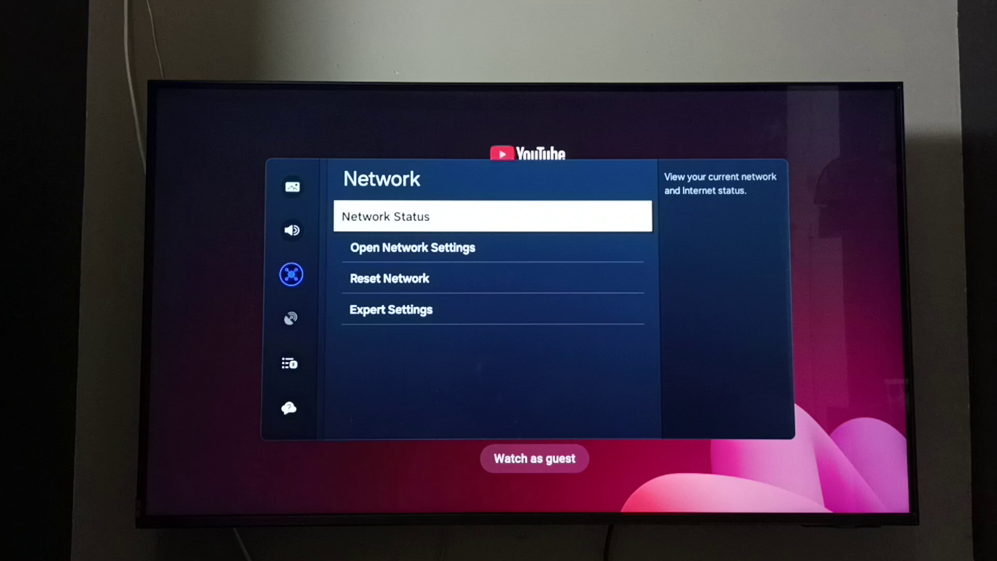
key(Return)
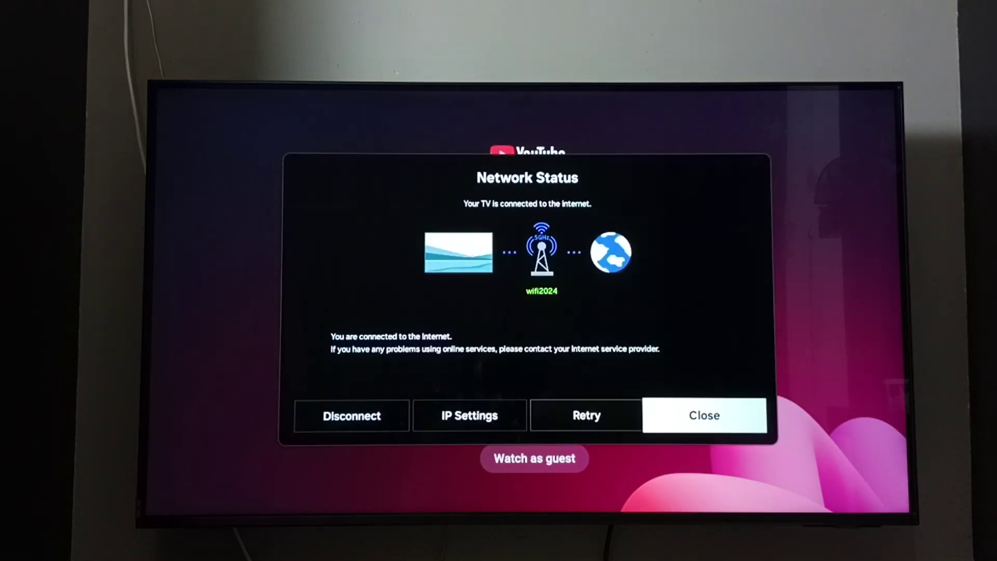
- Open IP Settings and highlight Enter manually in the IP setting dropdown
key(Left)
key(Left)
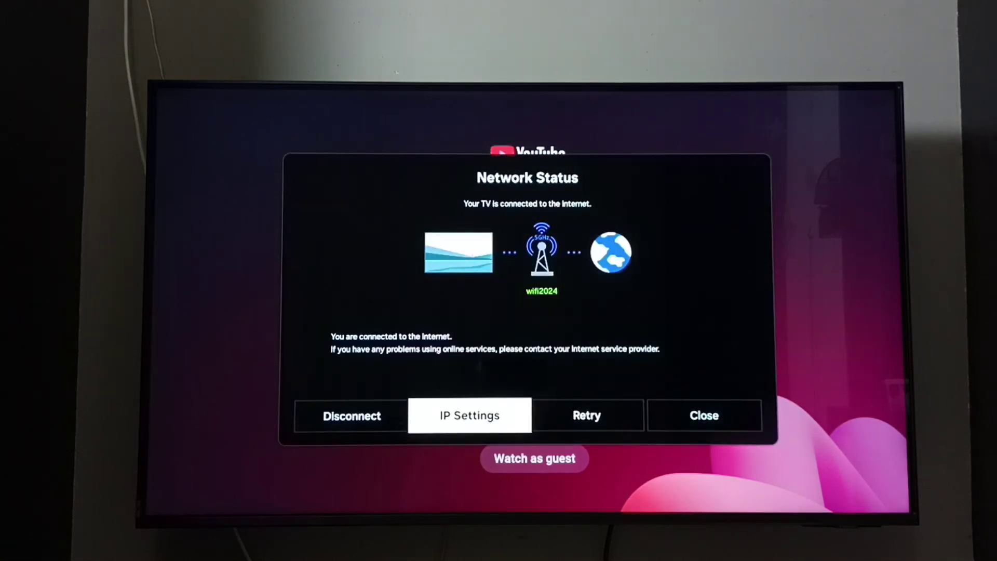
key(Return)
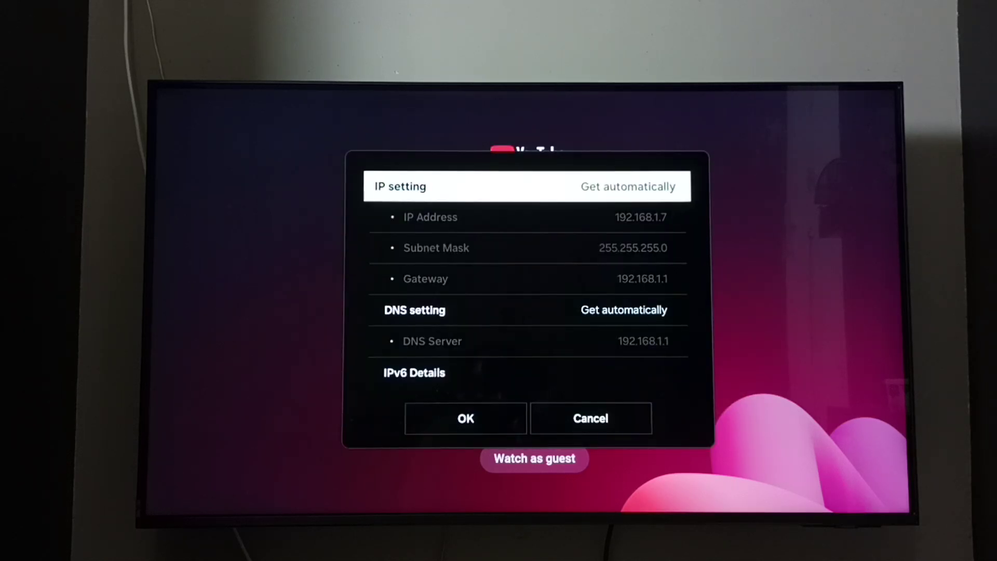
key(Return)
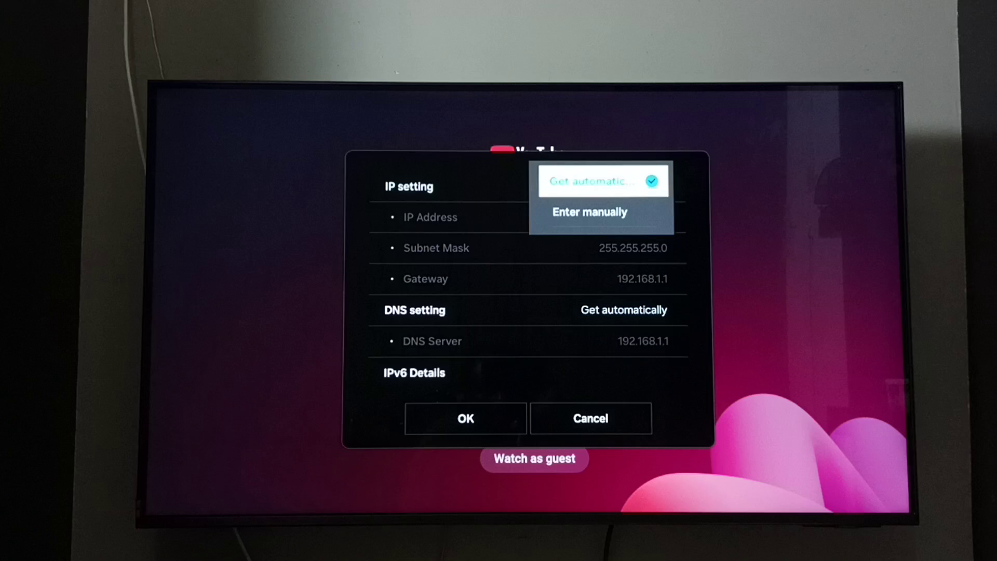
key(Down)
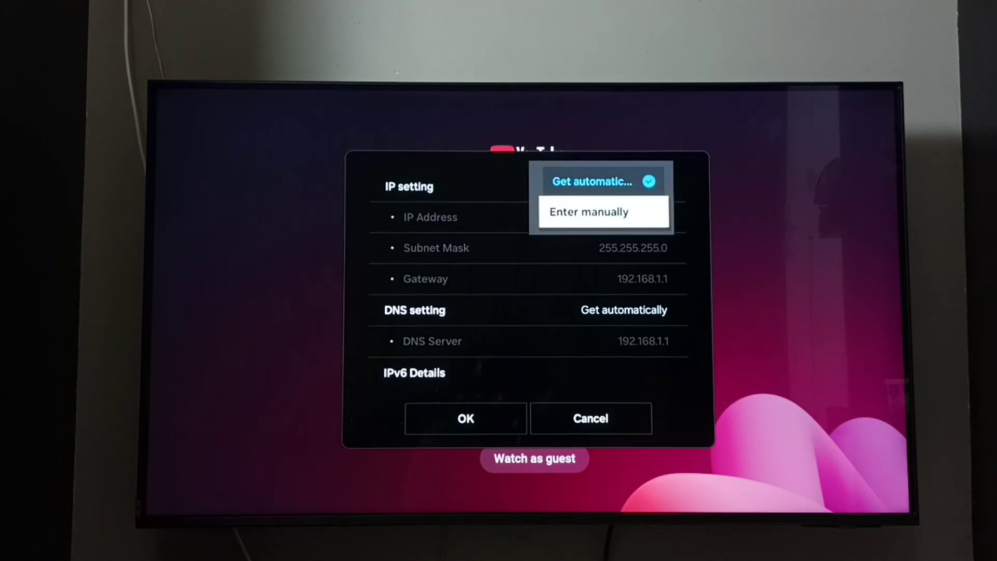
- Switch IP setting to Enter manually and enter IP address 192.168.1.9
key(Return)
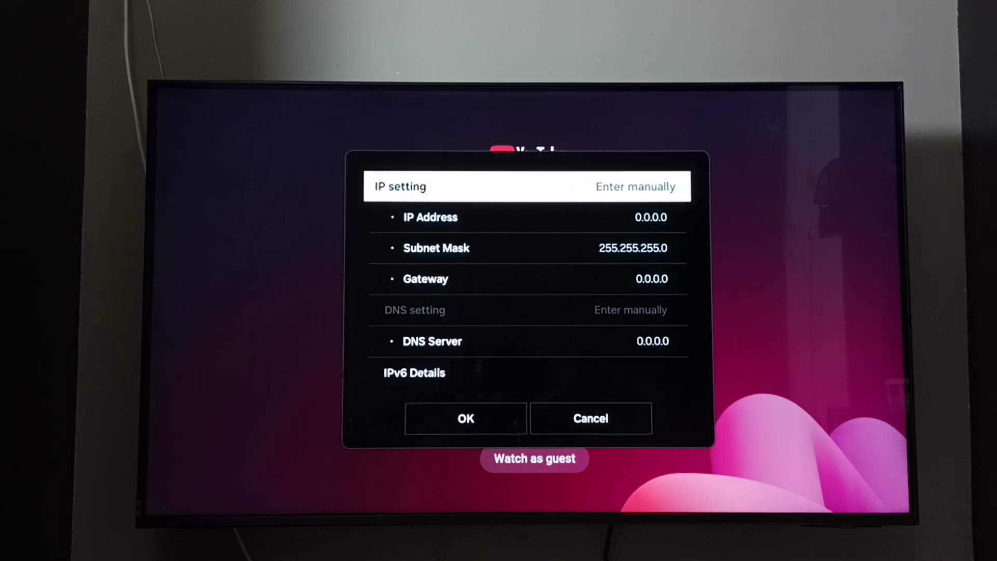
key(Down)
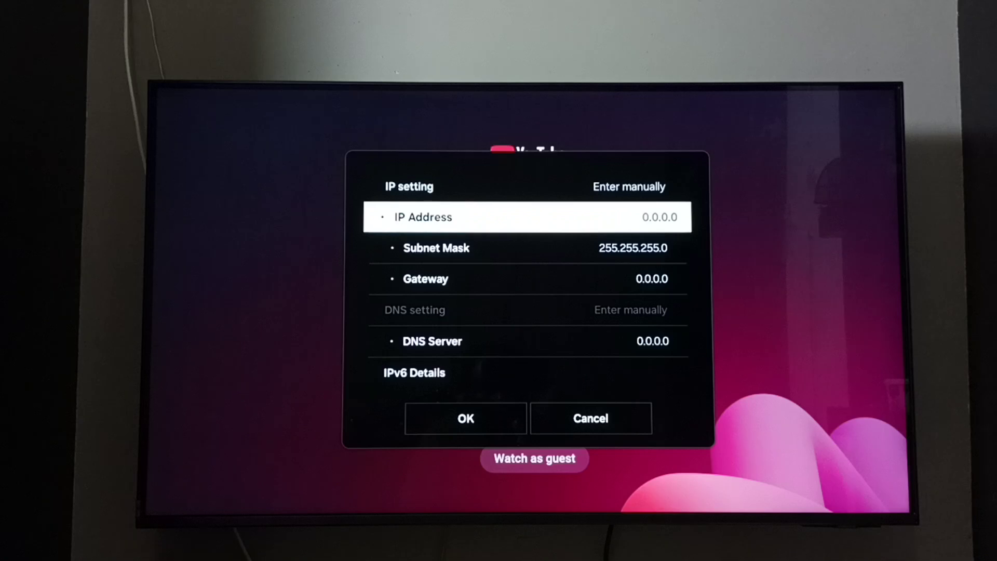
key(Return)
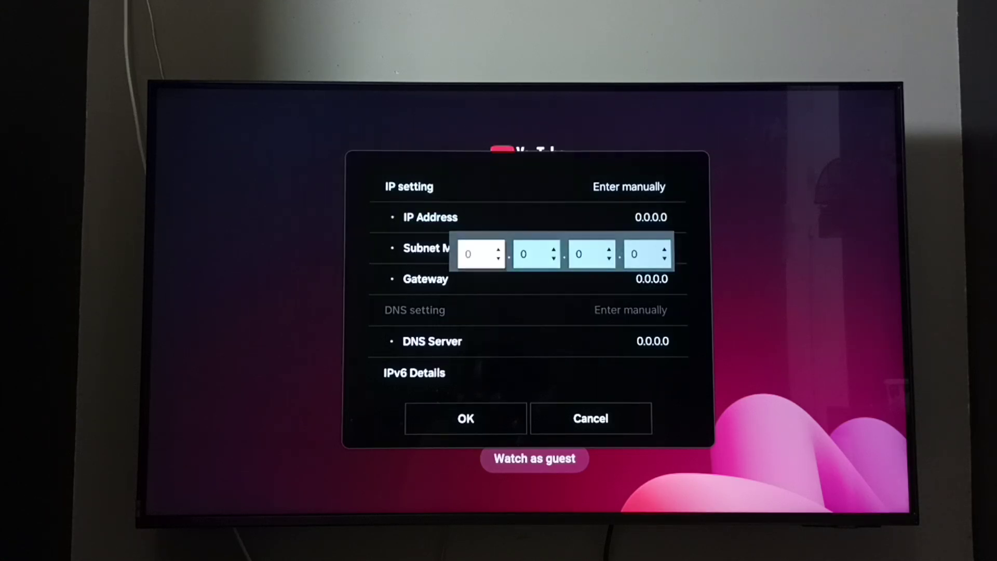
text(192.168.1.9)
key(Return)
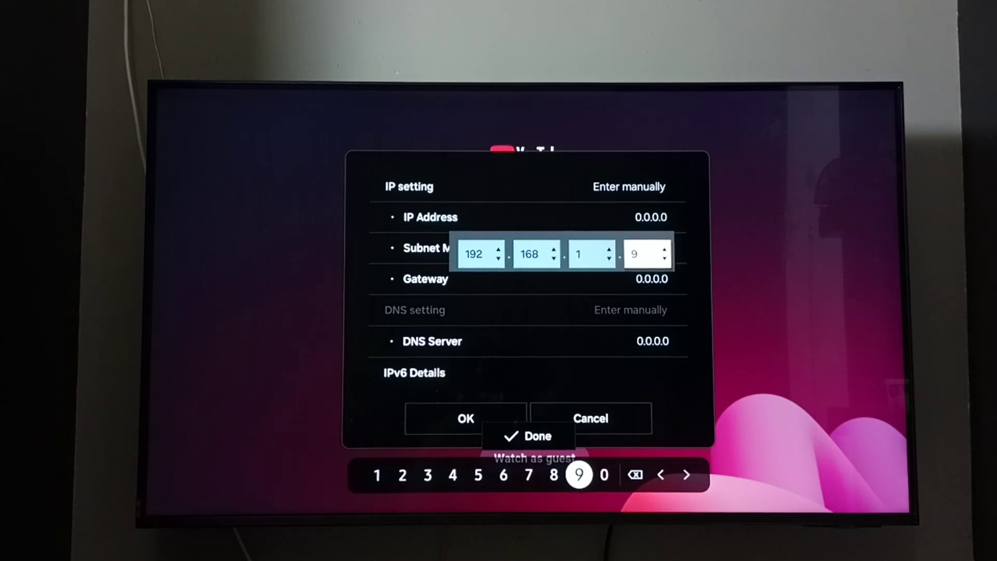
key(Up)
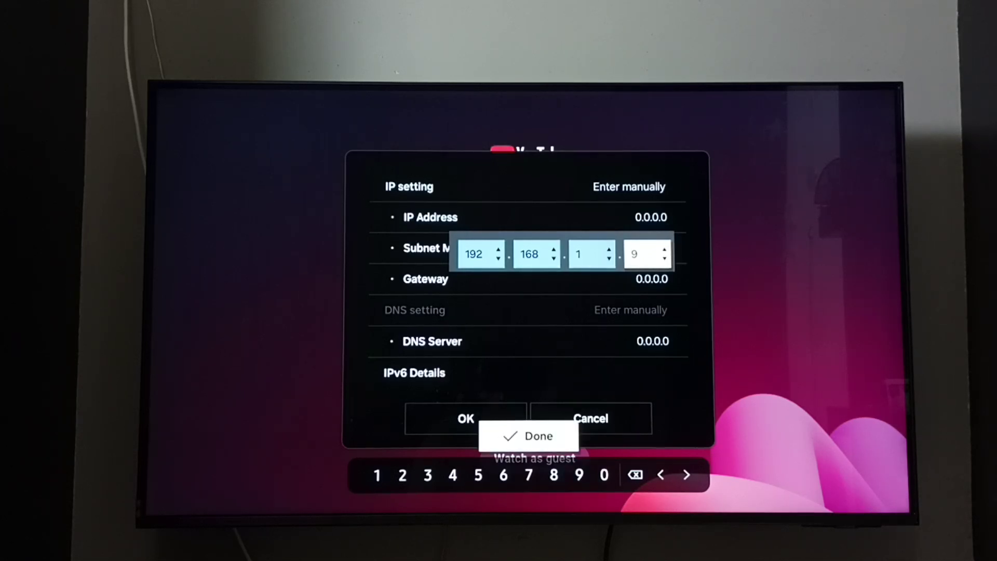
key(Return)
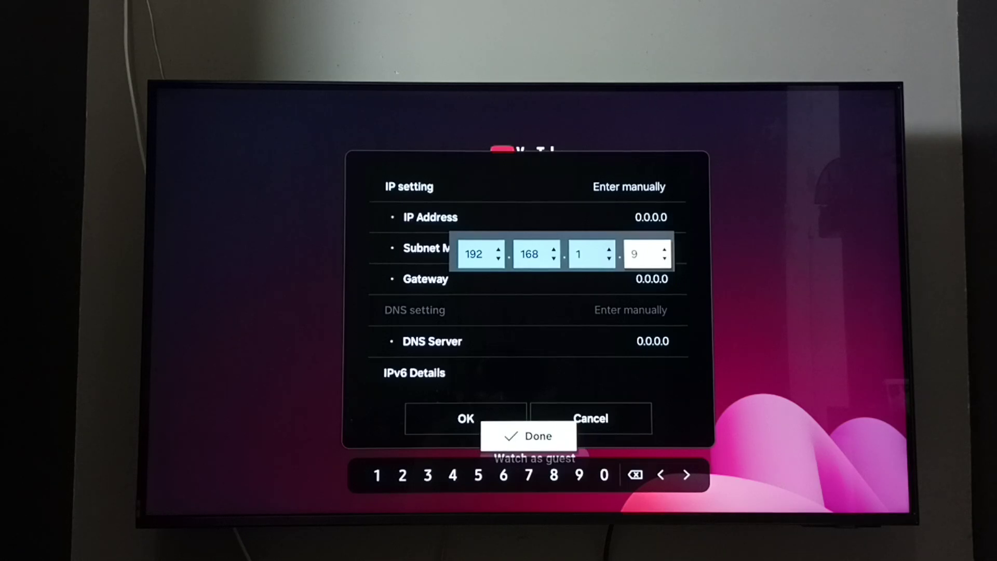
key(Down)
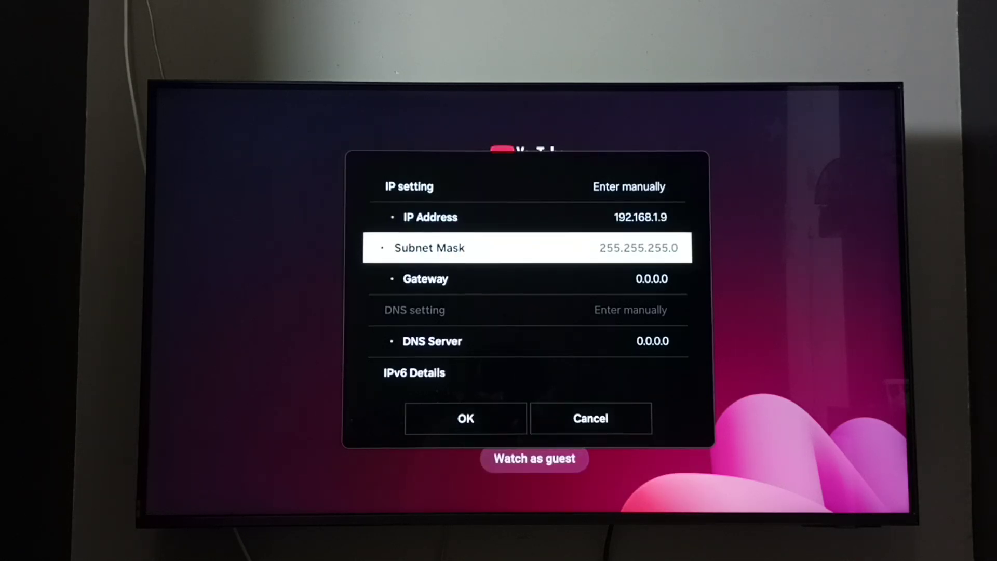
- Enter gateway 192.168.1.1 octet by octet, then bring up the DNS Server address
key(Down)
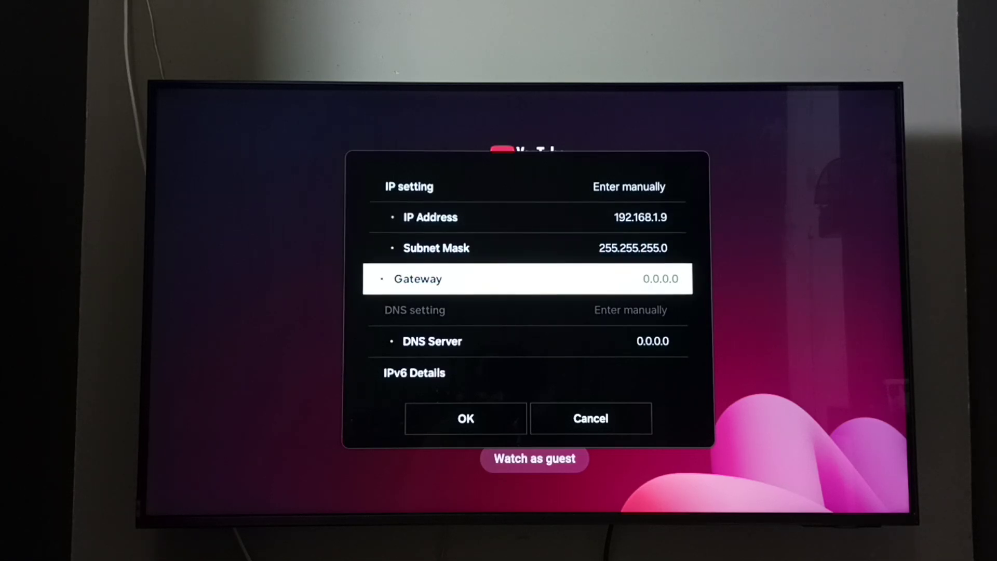
text(192.168)
key(Return)
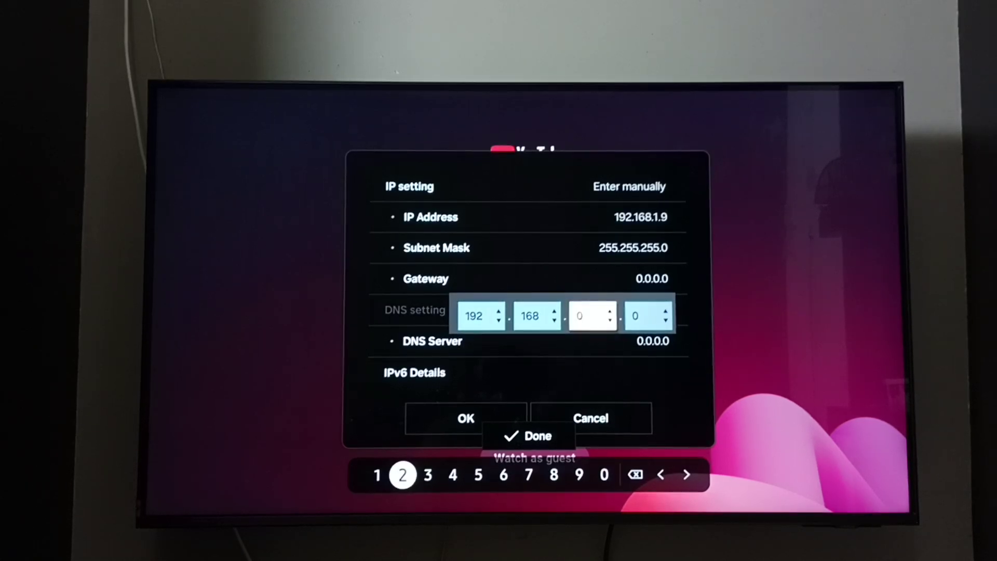
text(1)
key(Right)
key(Right)
key(Right)
key(Right)
key(Right)
key(Right)
key(Right)
key(Right)
key(Right)
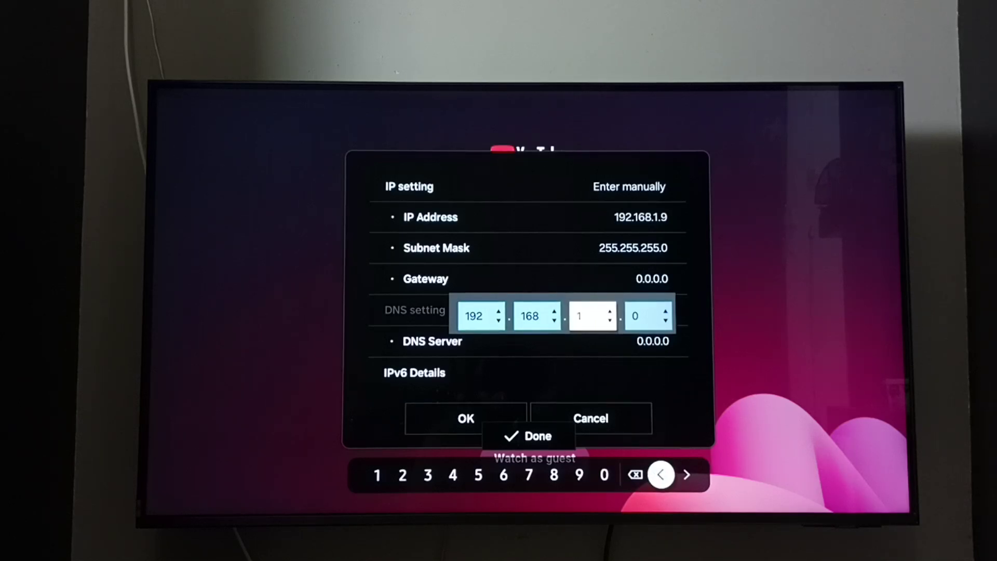
key(Right)
key(Return)
key(Left)
key(Left)
key(Left)
key(Left)
key(Left)
key(Left)
key(Left)
key(Left)
key(Left)
key(Left)
key(Left)
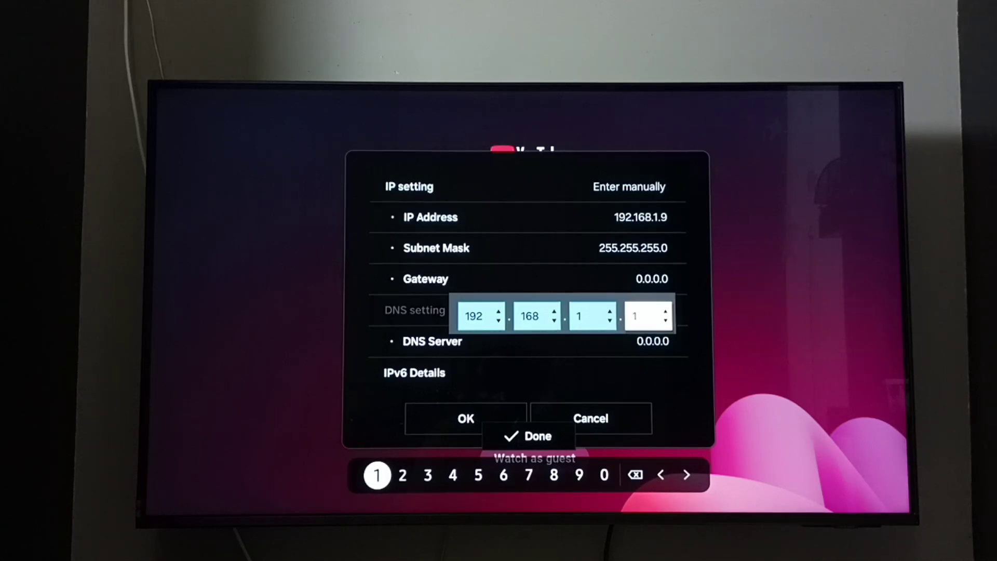
key(Up)
key(Return)
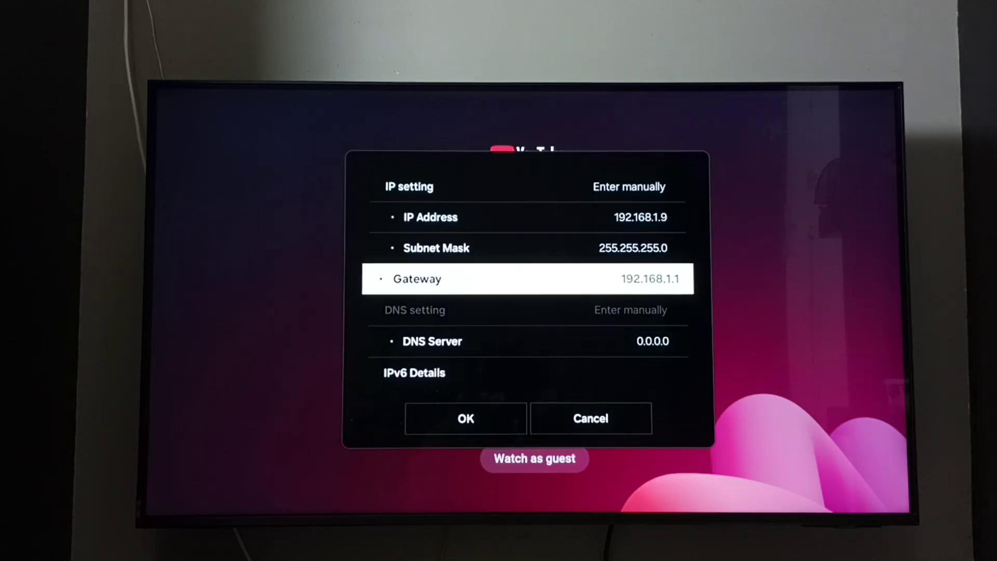
key(Down)
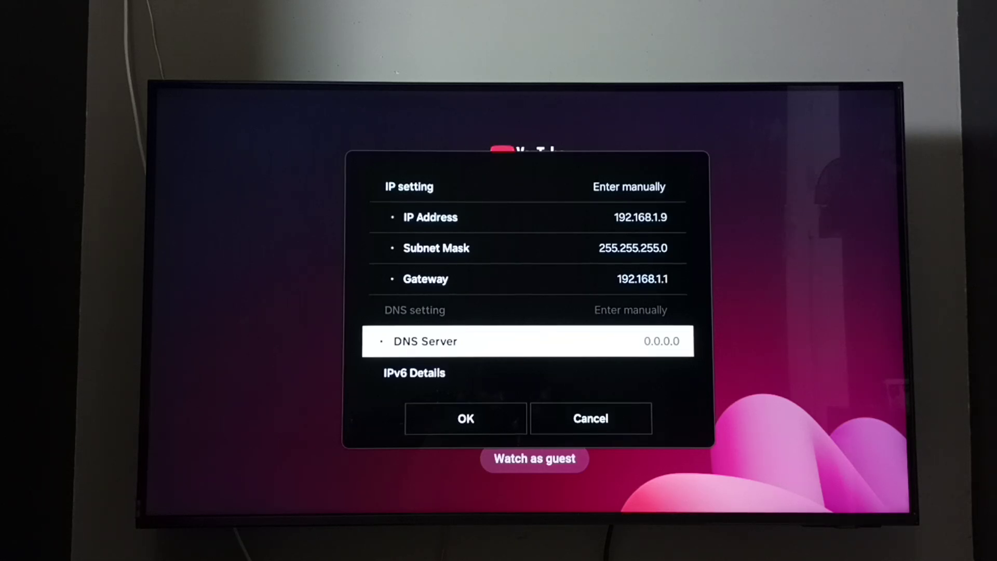
key(Return)
text(1)
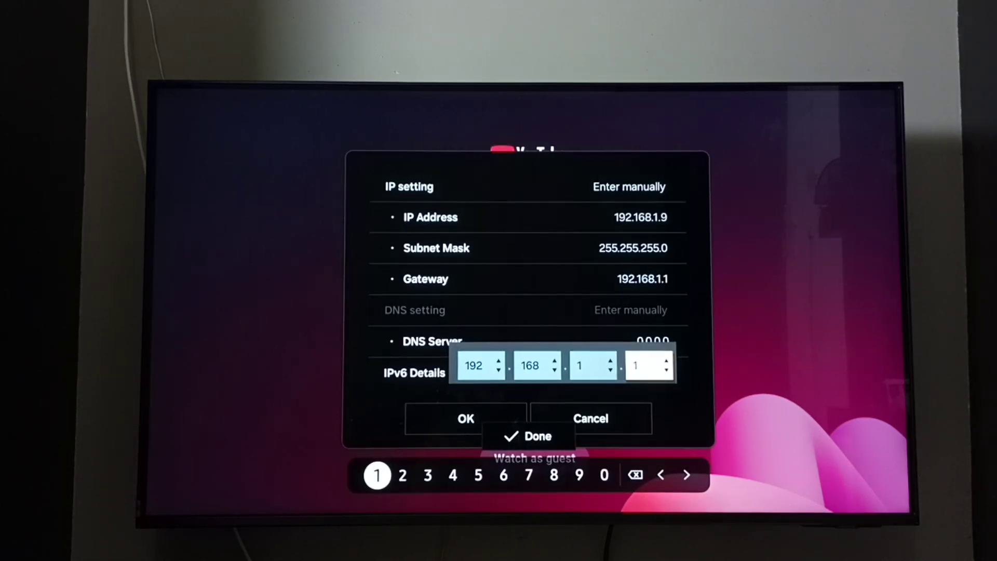
- Finish the DNS server entry as 192.168.1.1 and move toward OK
key(Up)
key(Return)
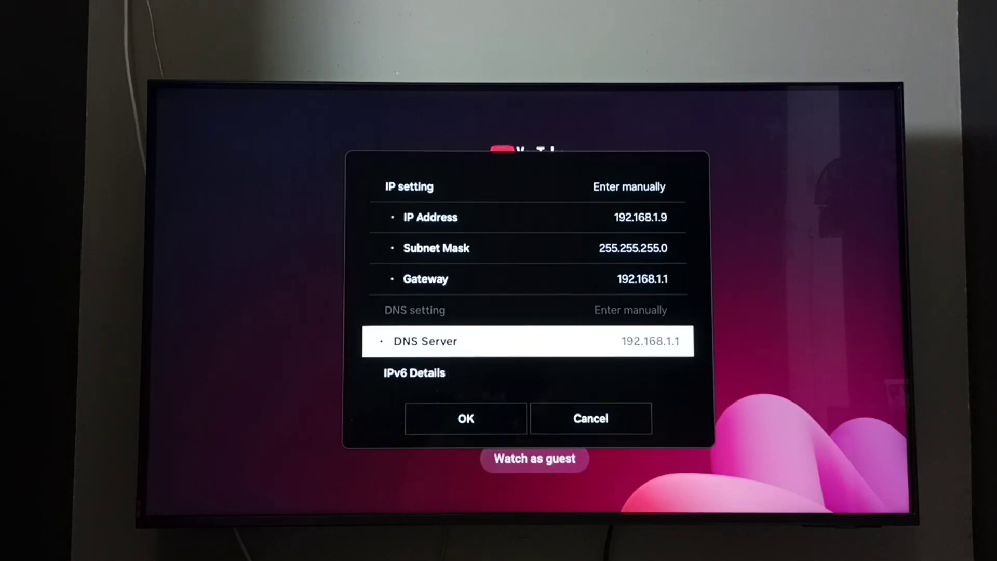
key(Down)
key(Down)
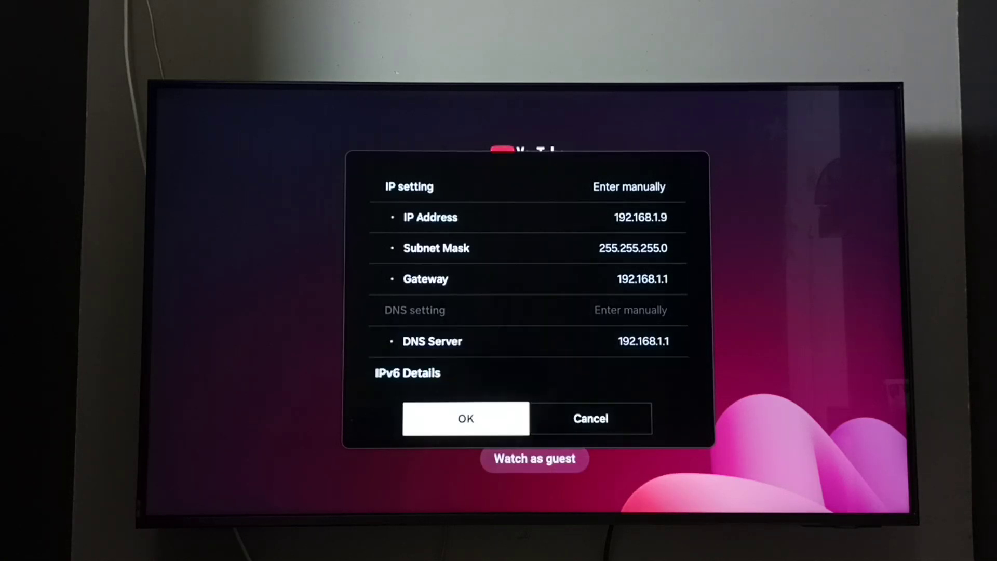
- Apply the manual settings, confirm the internet connection, and reopen IP Settings
key(Return)
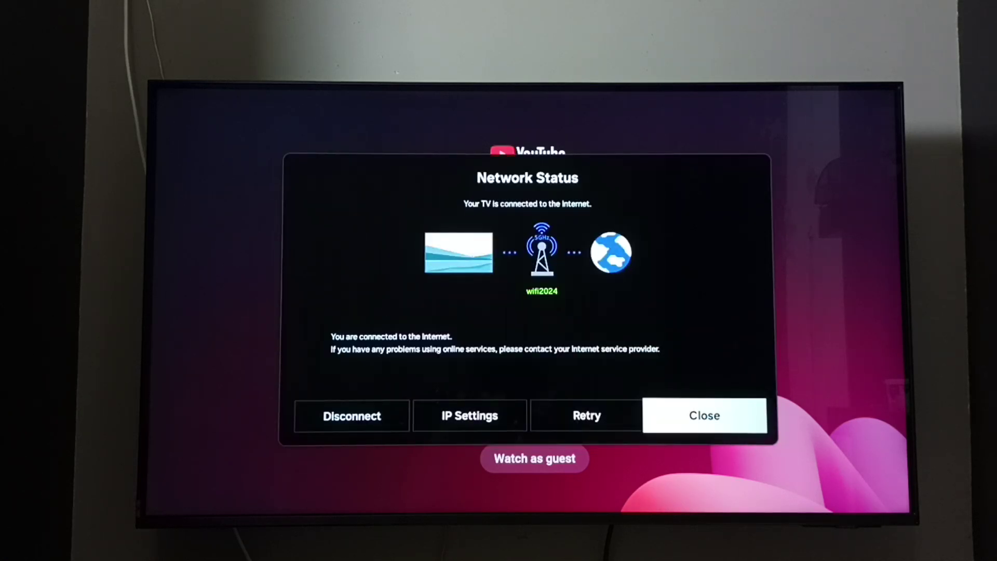
key(Left)
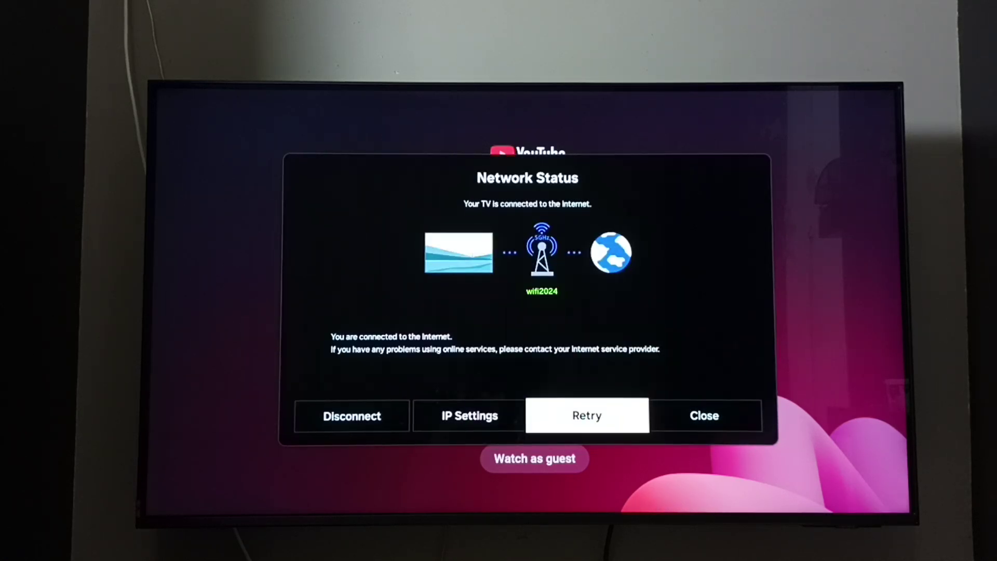
key(Left)
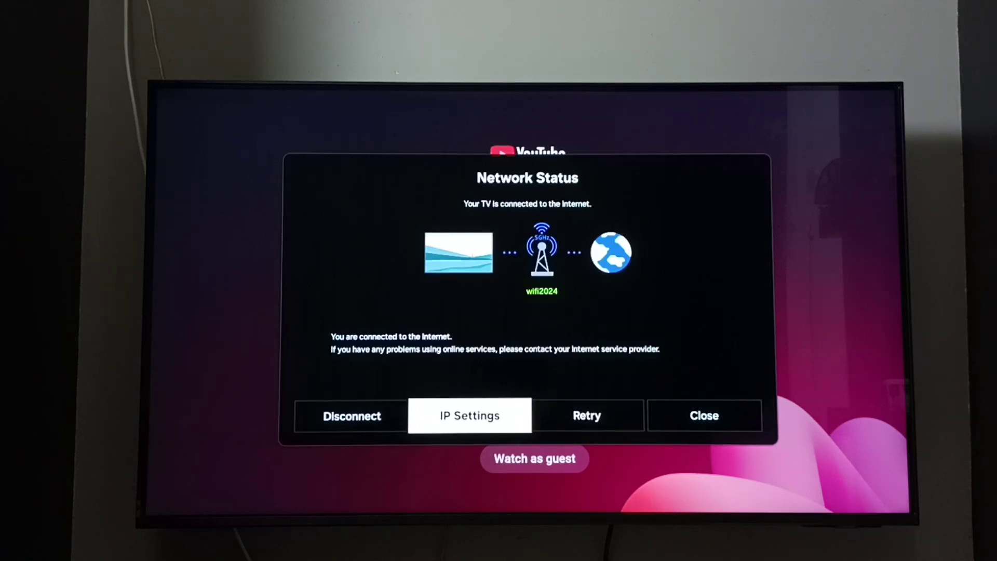
key(Return)
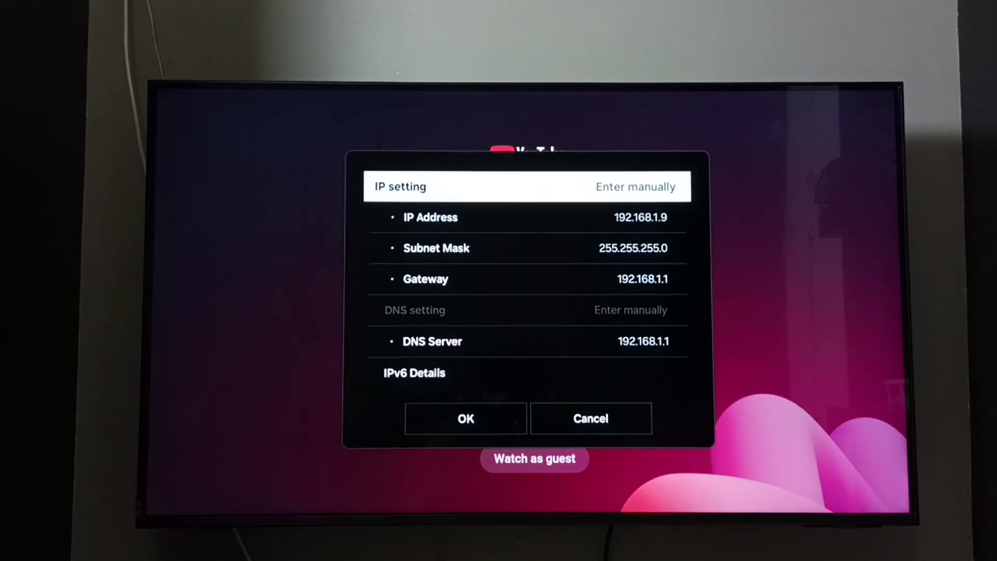